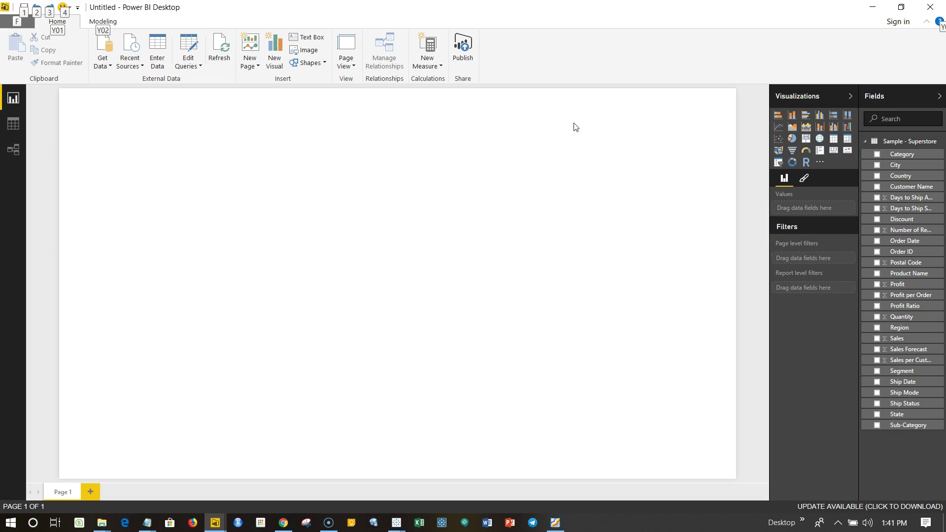
Open the Sample - Superstore query in the Query Editor through Edit Queries.
key("Escape")
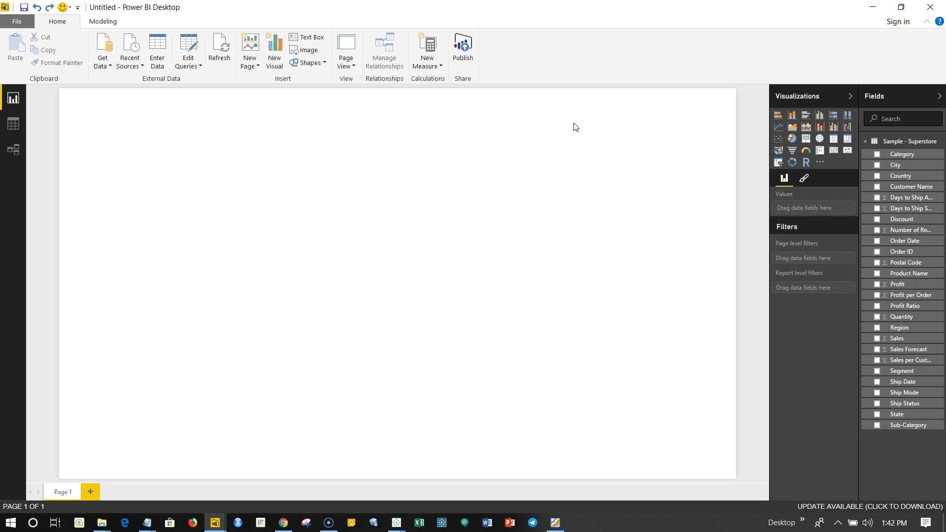
left_click(512, 158)
left_click(481, 203)
left_click(345, 205)
left_click(191, 69)
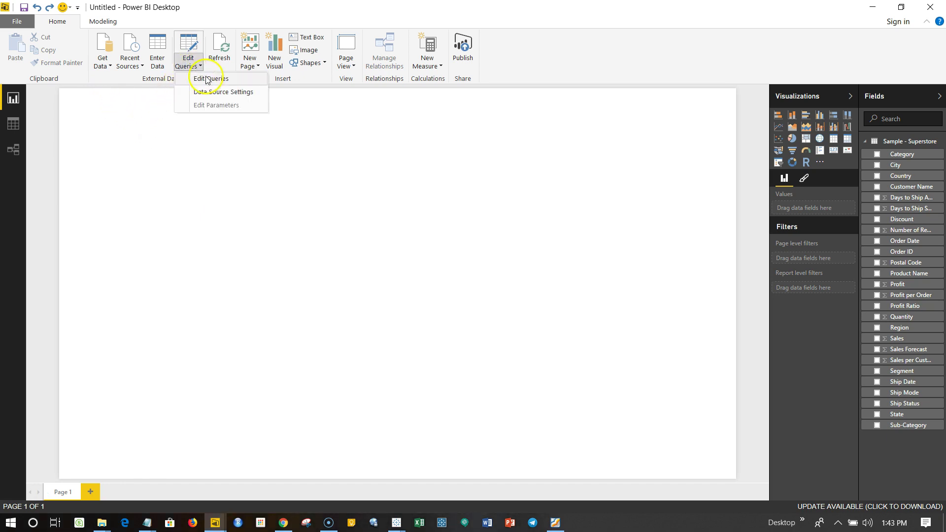
left_click(207, 79)
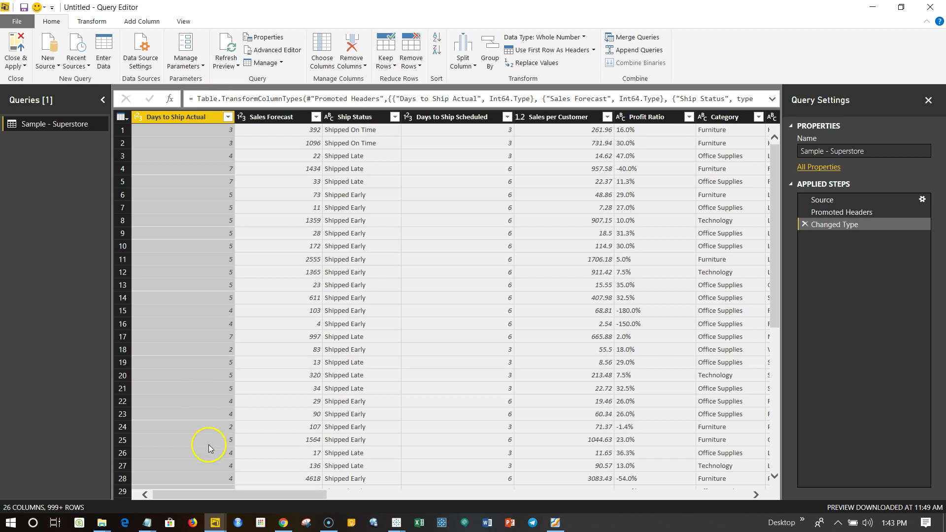
Switch to the report window, then bring the Query Editor back to the front.
left_click(213, 524)
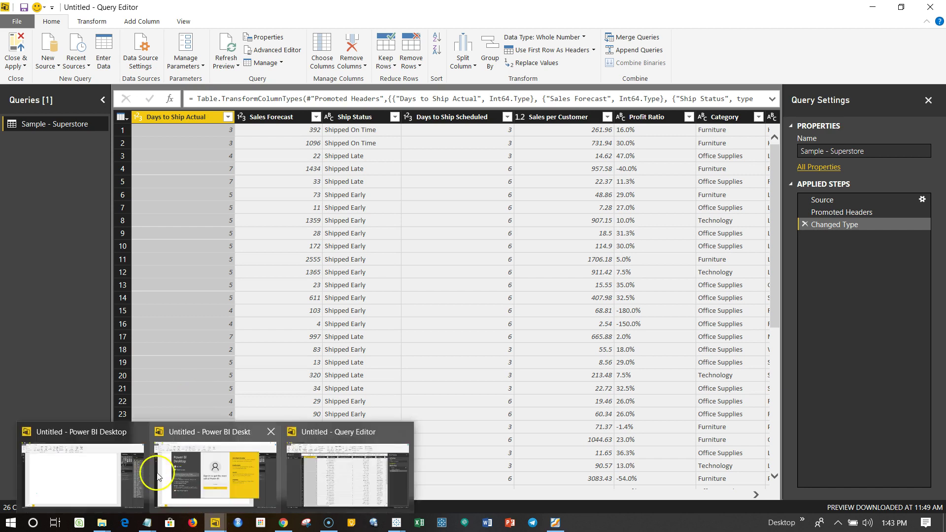
left_click(122, 465)
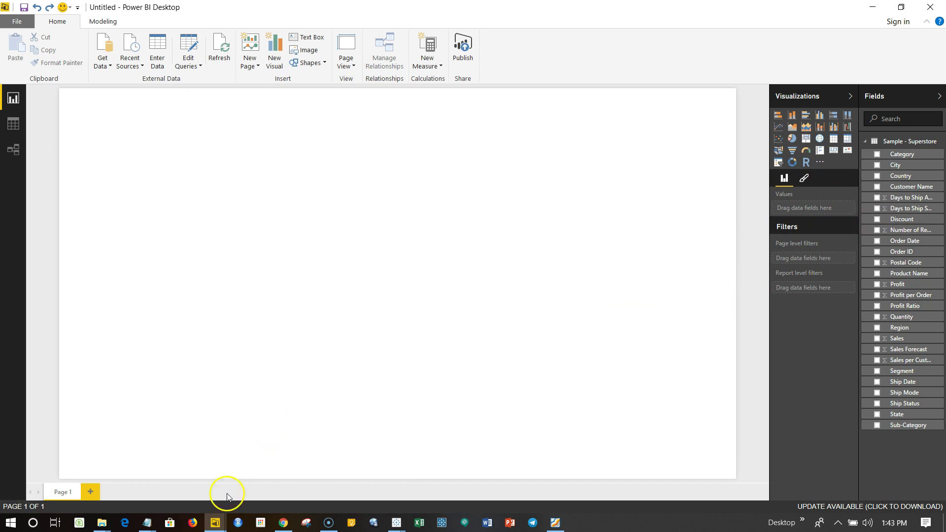
mouse_move(215, 522)
left_click(349, 470)
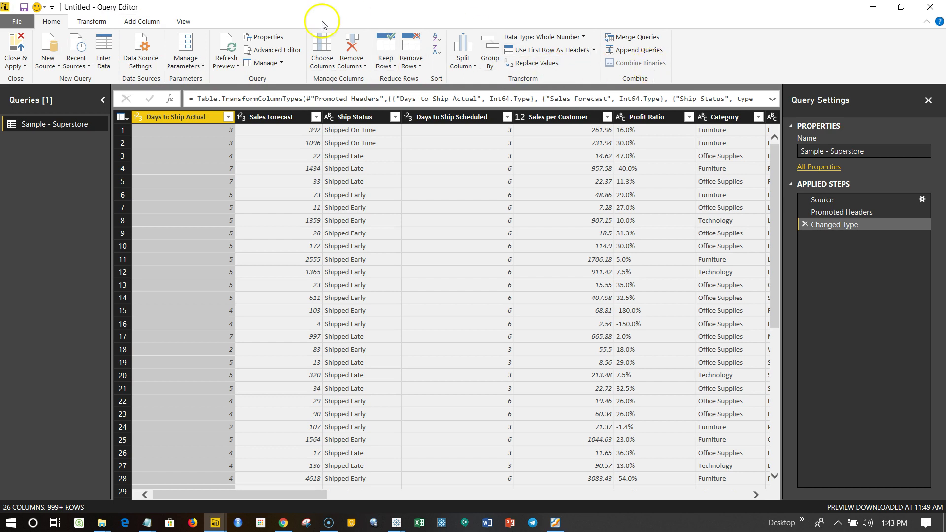
left_click(93, 22)
left_click(136, 23)
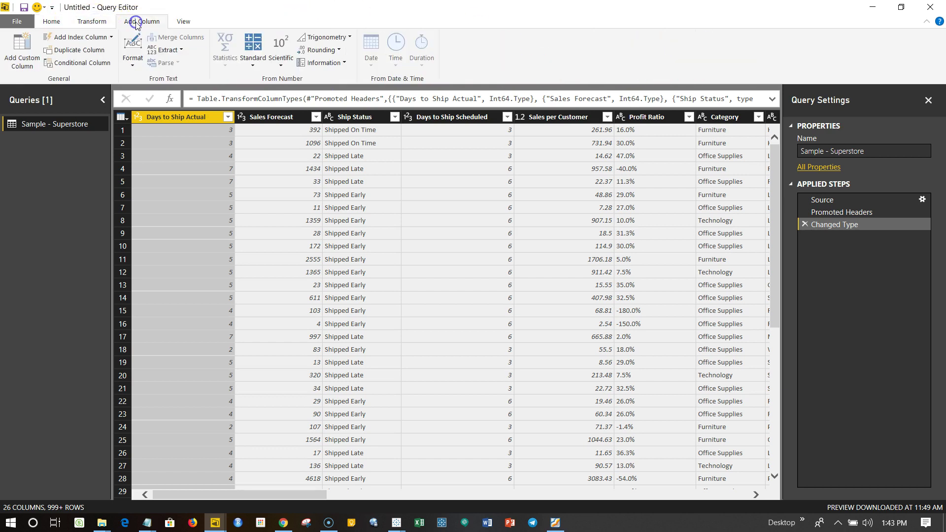
left_click(183, 23)
left_click(53, 22)
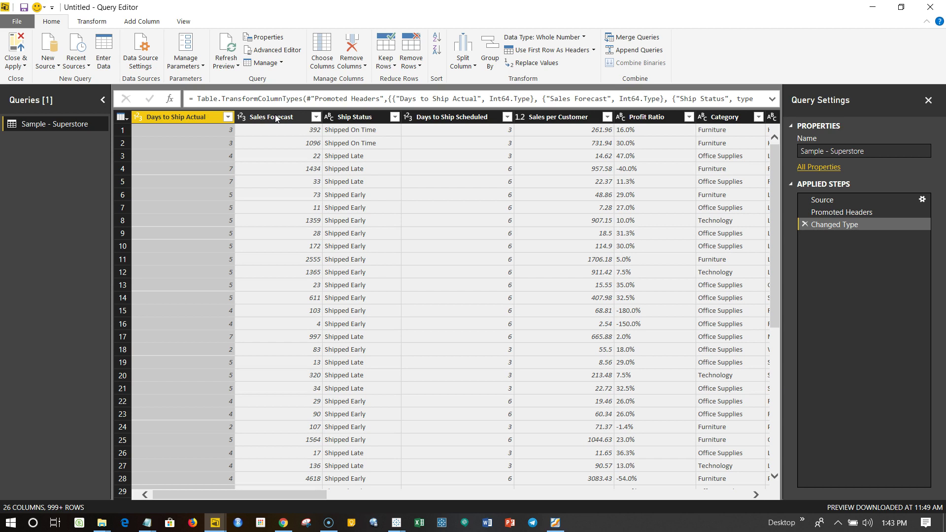
Rename the Ship Status column header to Ship_Status, adding a Renamed Columns step.
double_click(185, 119)
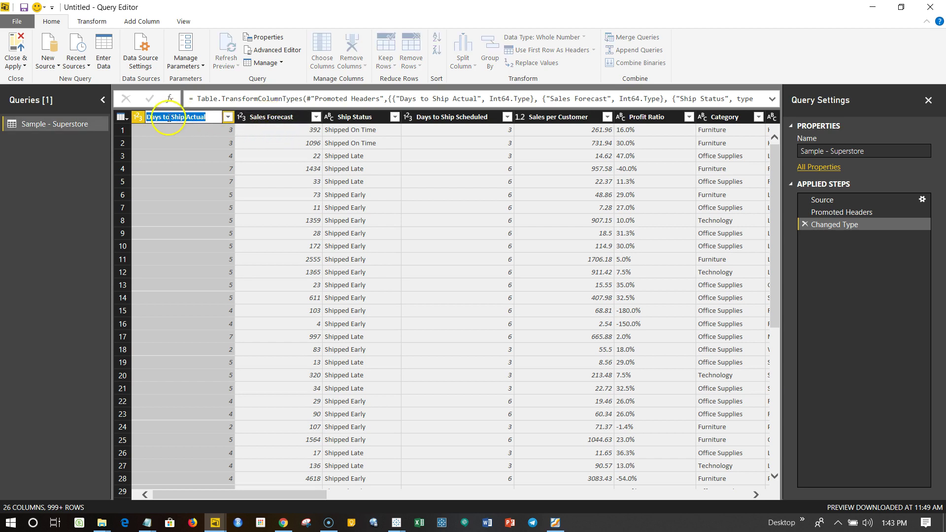
left_click(169, 118)
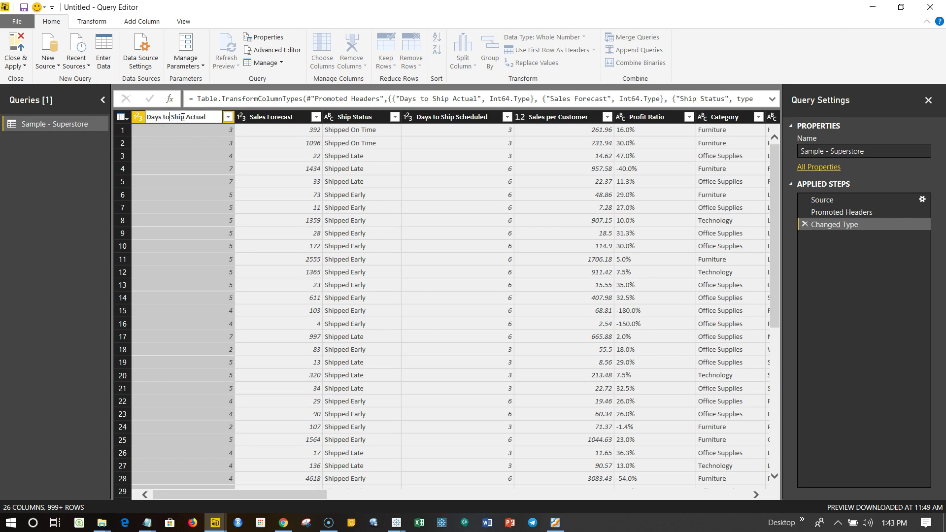
double_click(273, 119)
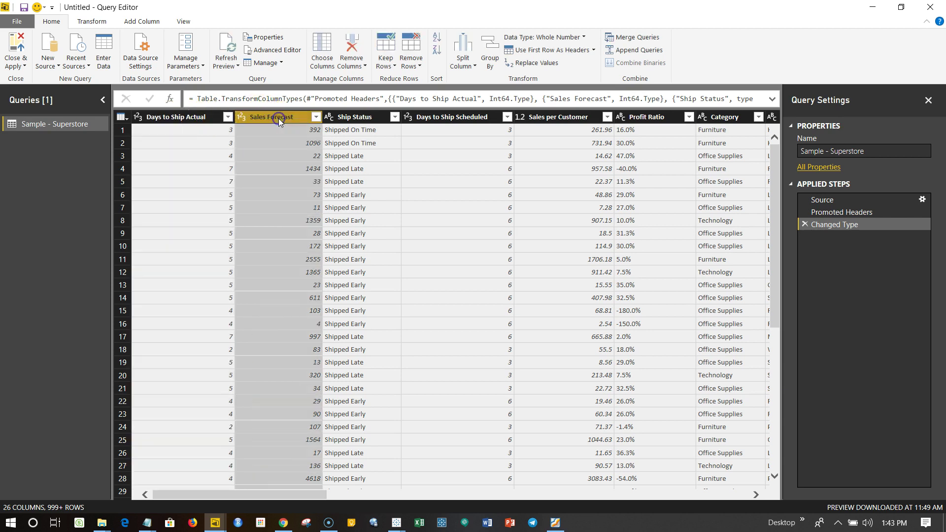
left_click(347, 117)
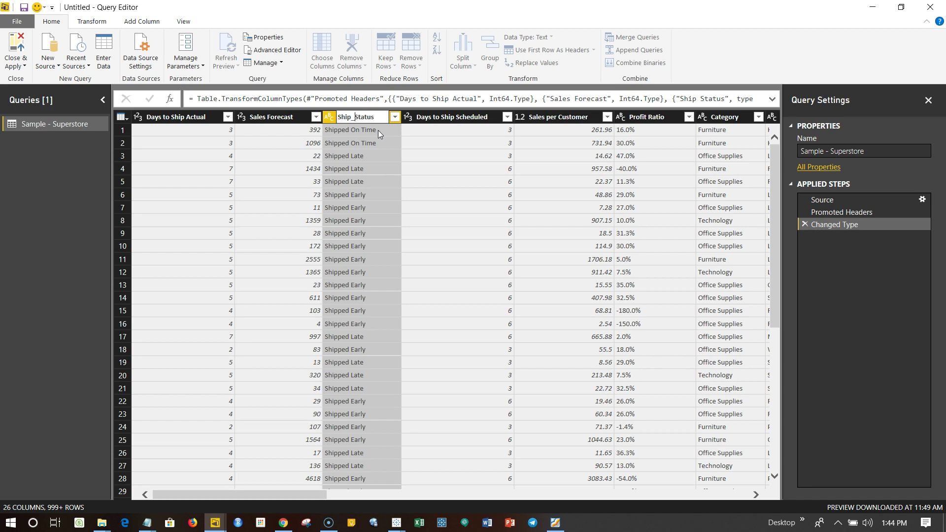
key("Return")
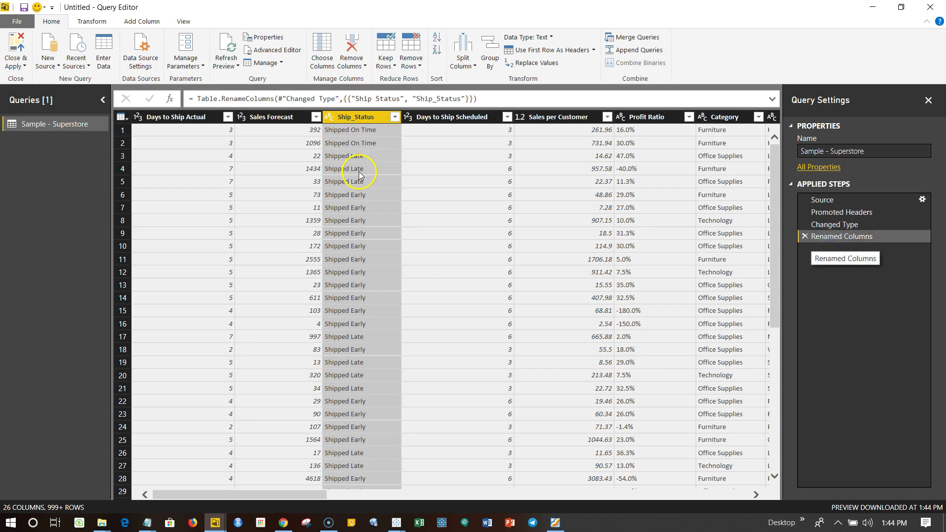
Delete the Renamed Columns applied step so the column reads Ship Status again.
left_click(488, 134)
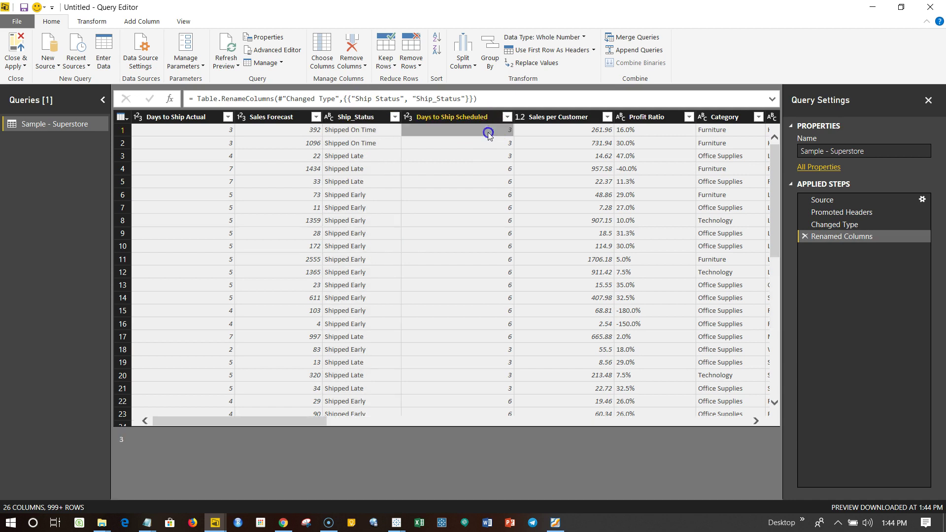
left_click(848, 241)
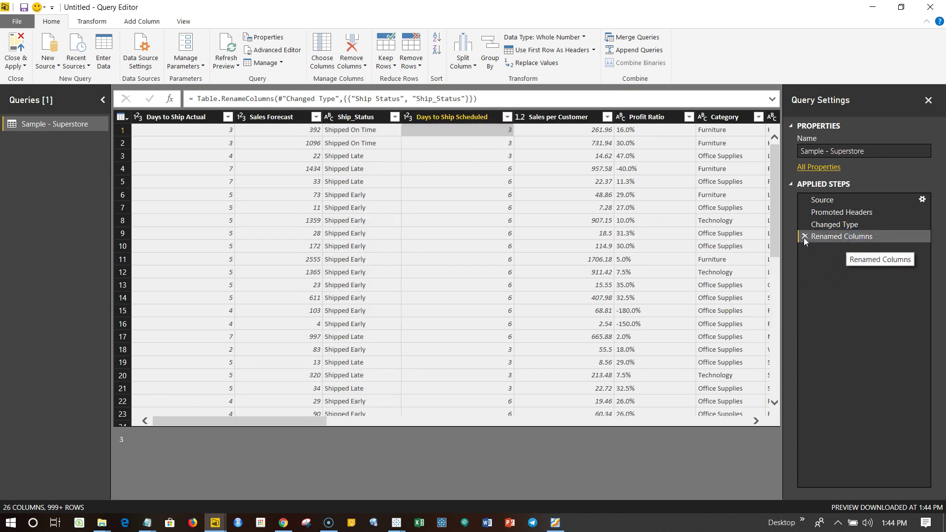
left_click(824, 236)
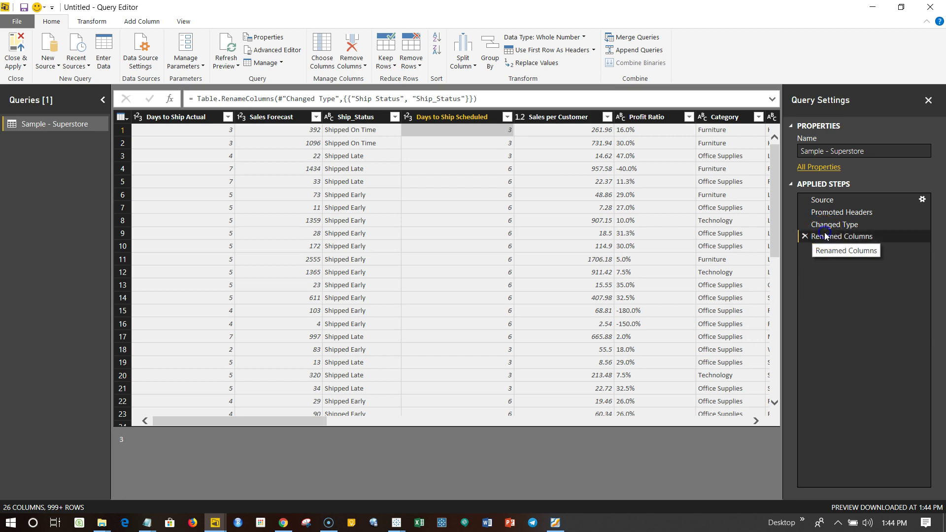
left_click(831, 240)
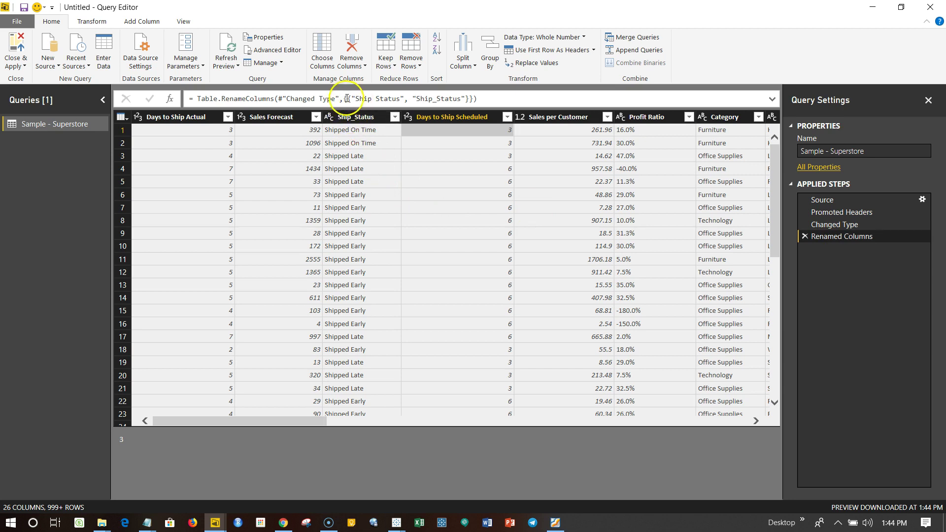
left_click(805, 237)
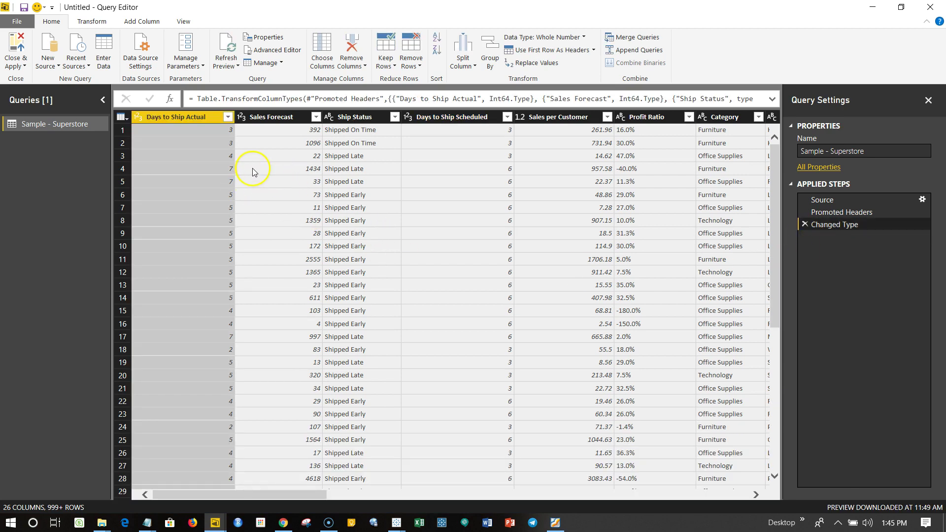
left_click(358, 131)
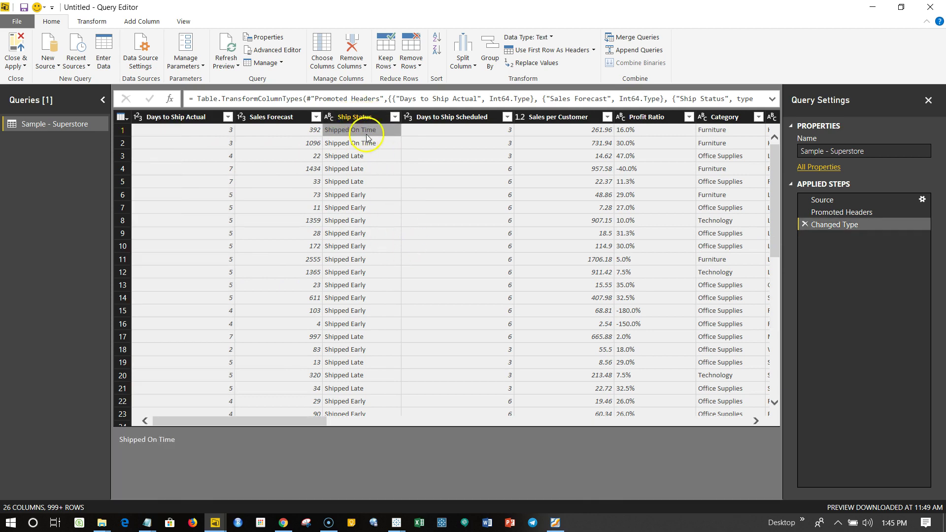
left_click(329, 167)
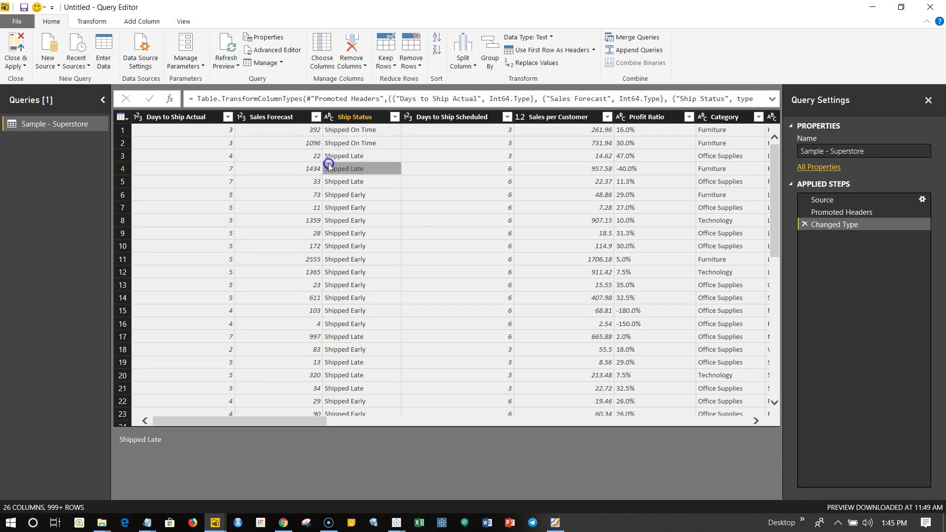
left_click(340, 144)
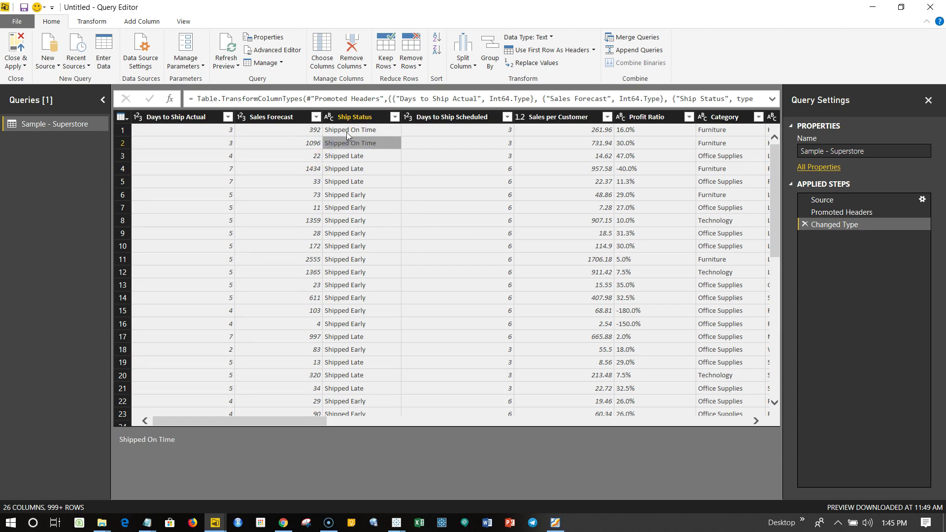
left_click(347, 132)
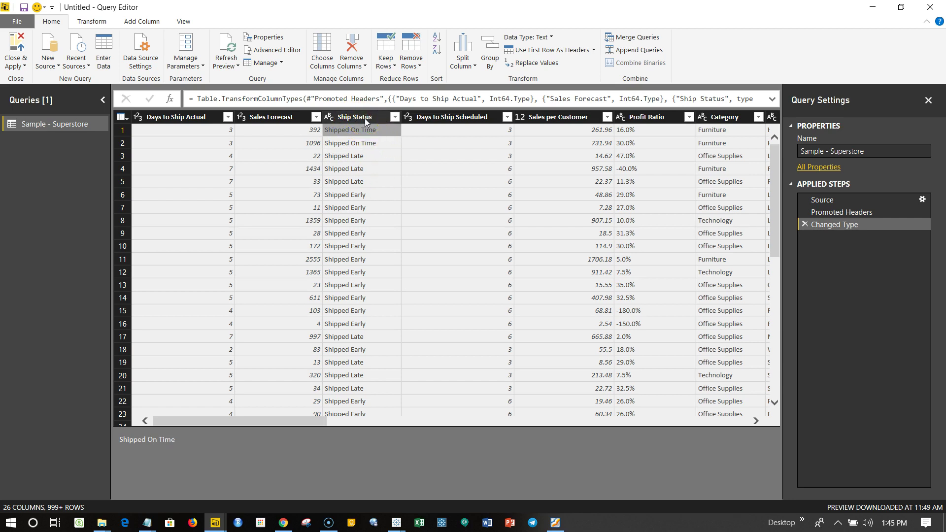
left_click(276, 116)
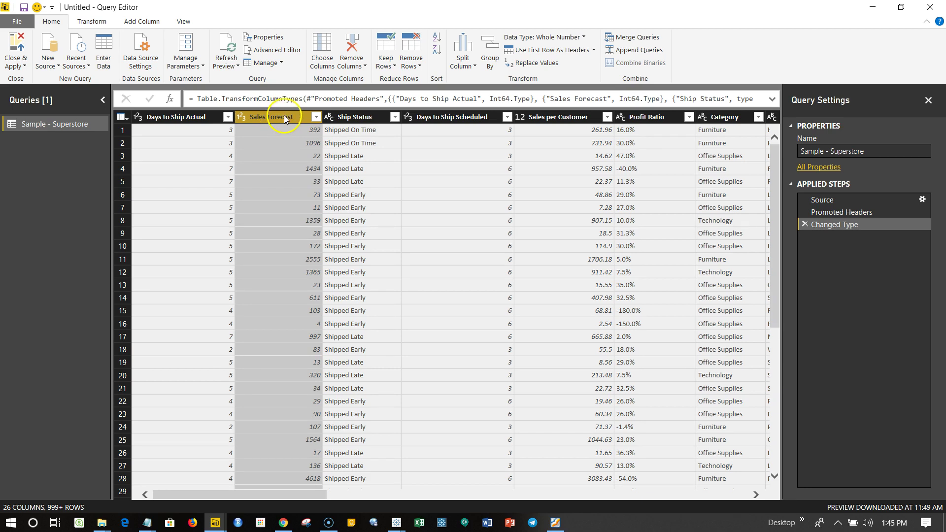
left_click(362, 62)
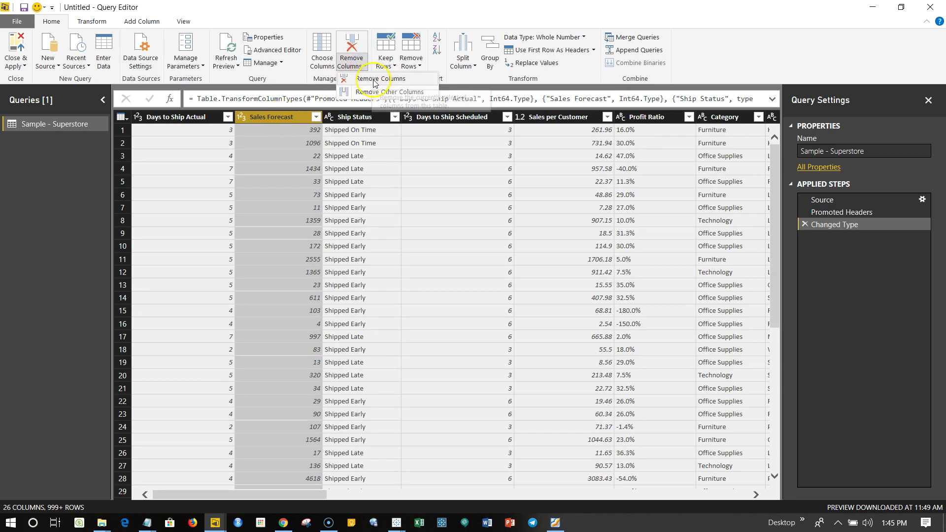
left_click(374, 80)
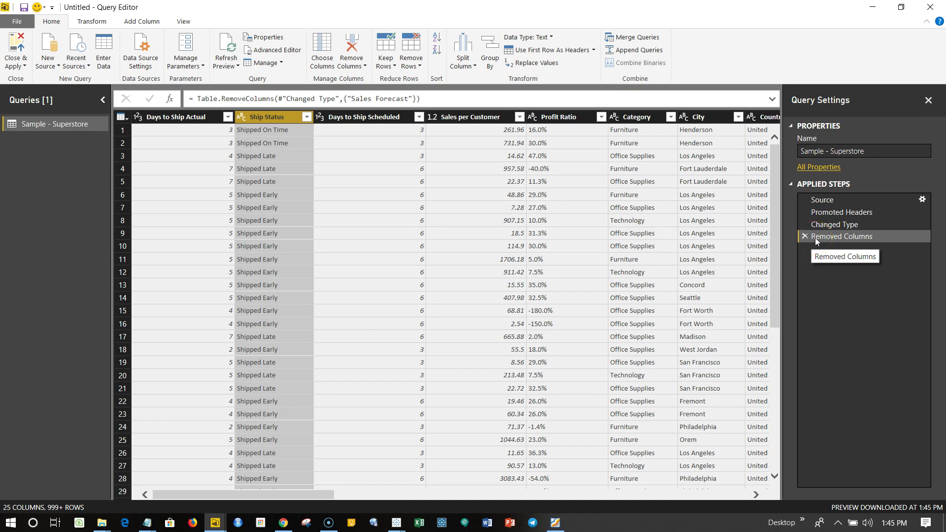
Delete the Removed Columns step to restore Sales Forecast and preview its first value, 392.
left_click(804, 236)
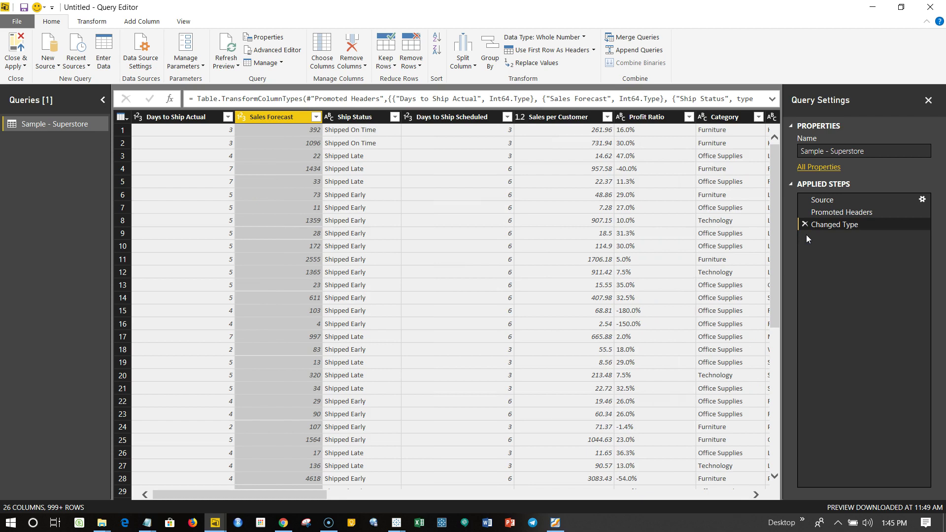
left_click(280, 134)
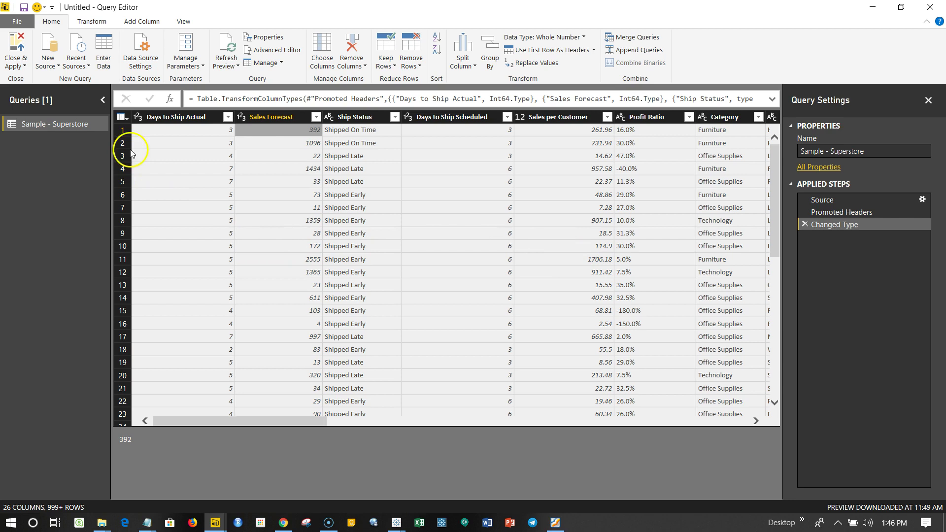
Browse the Transform Data Type list without changing it, checking Sales Forecast values 1434 and 22.
left_click(93, 25)
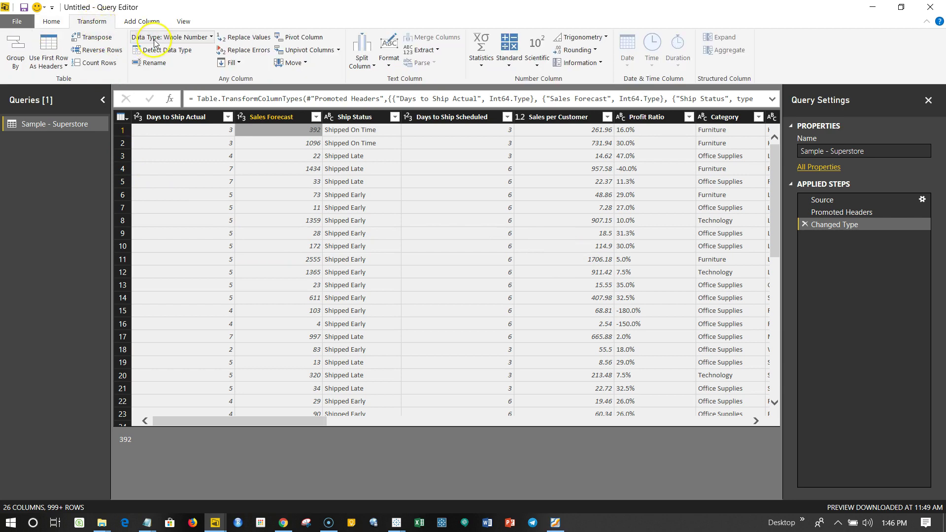
left_click(186, 40)
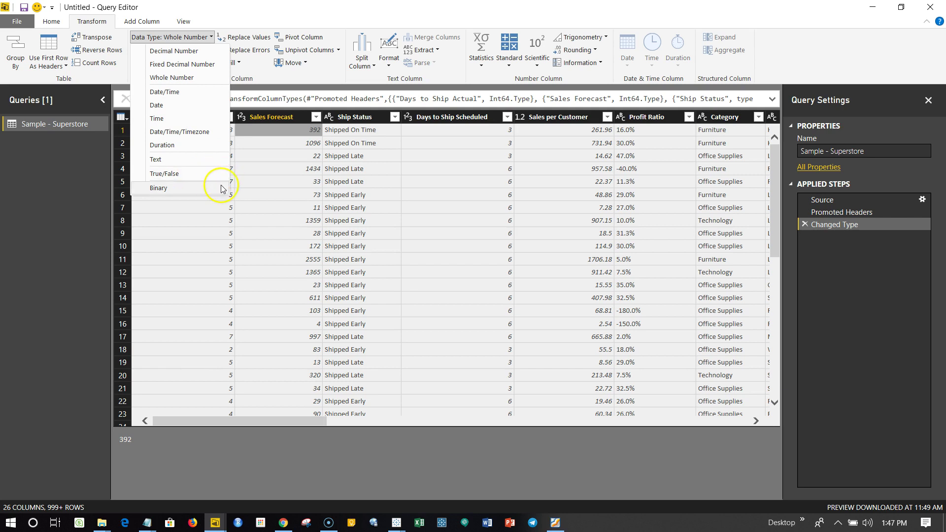
left_click(259, 183)
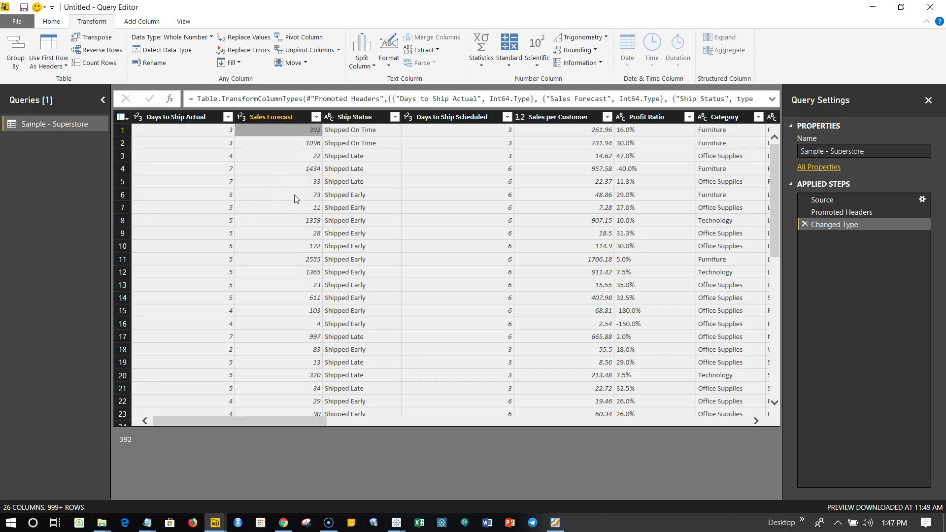
left_click(205, 37)
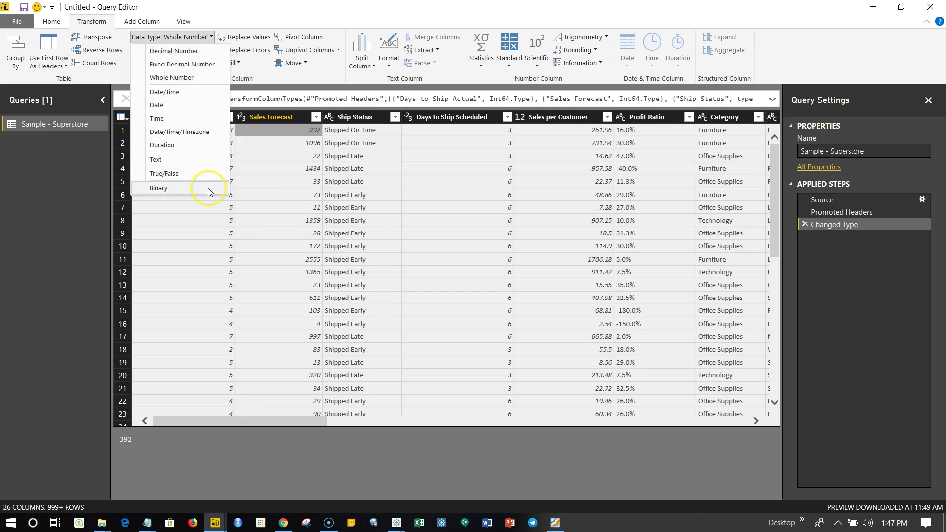
left_click(284, 169)
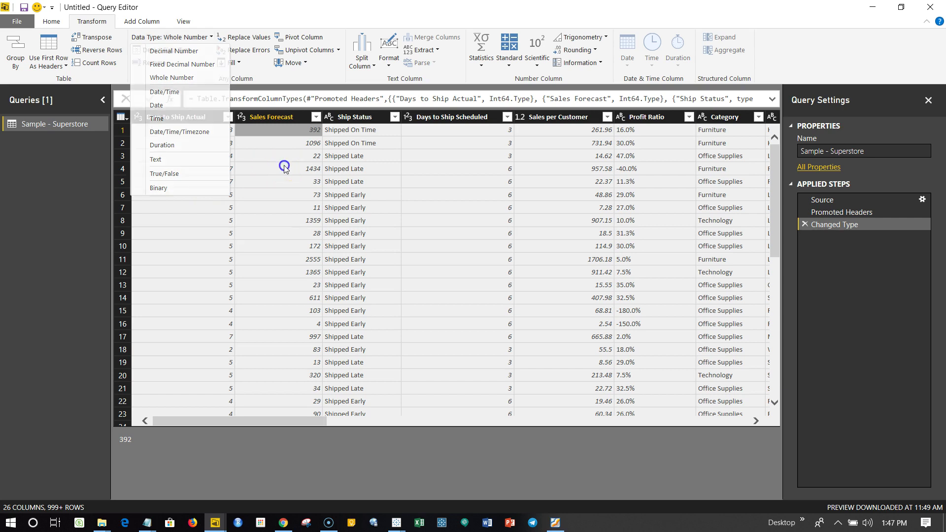
left_click(290, 170)
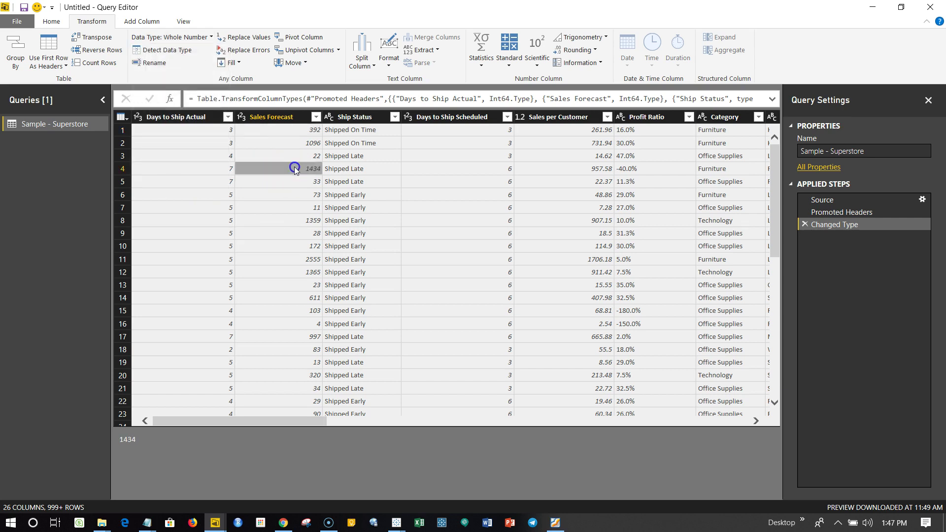
left_click(295, 156)
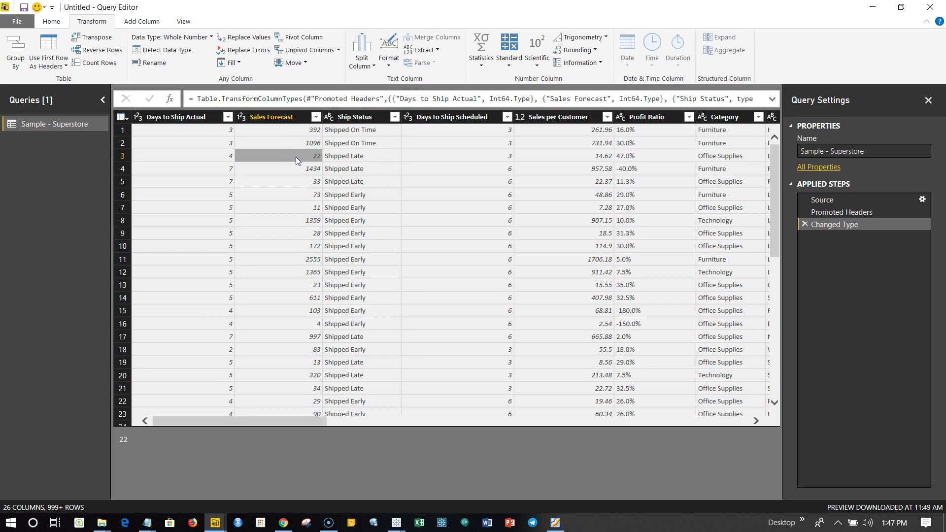
left_click(197, 38)
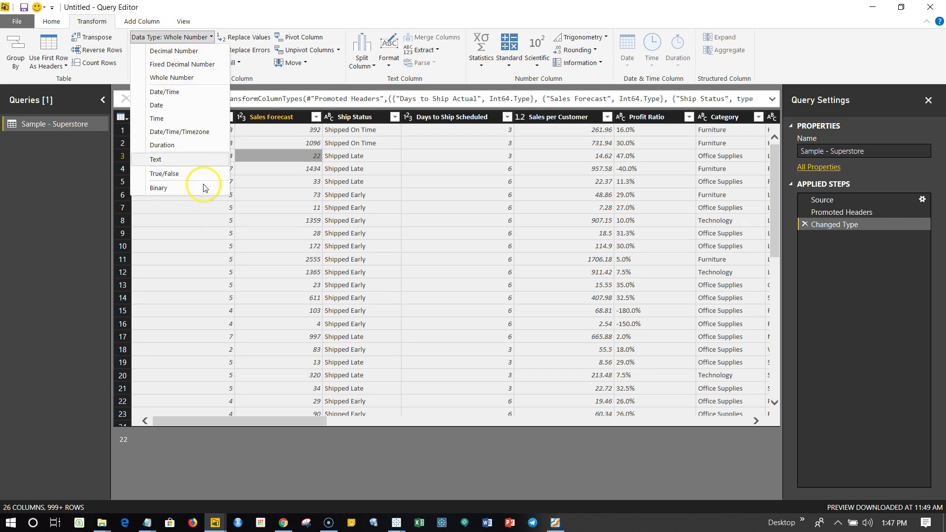
left_click(315, 190)
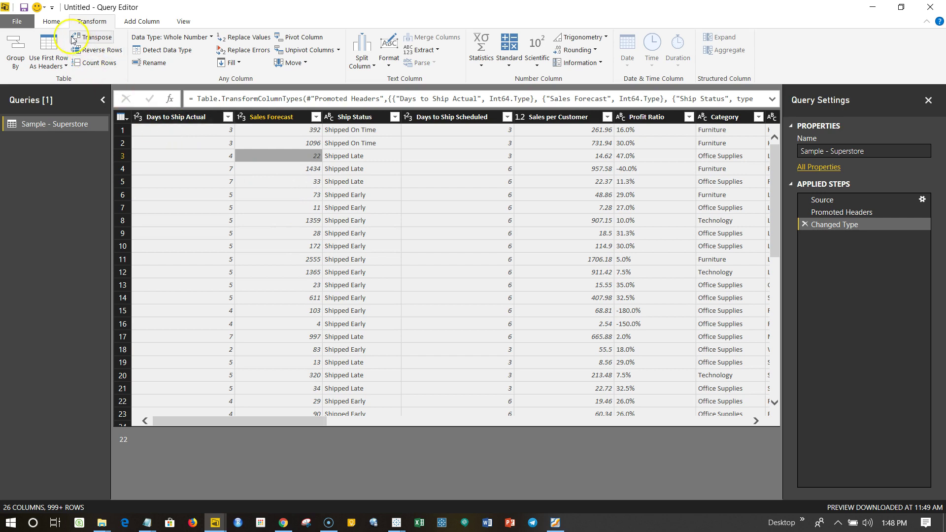
Cancel a Sales Forecast rename, then open its Data Type list on the Transform tab.
left_click(53, 22)
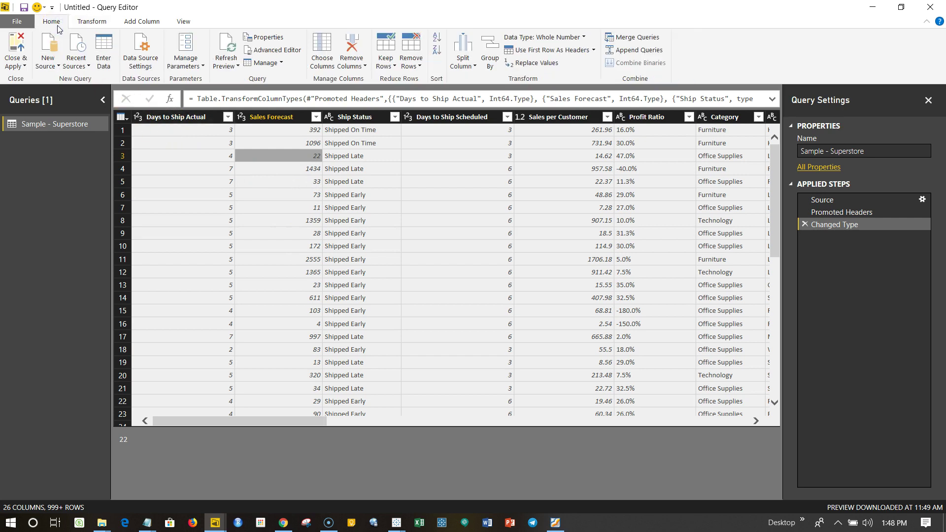
double_click(278, 119)
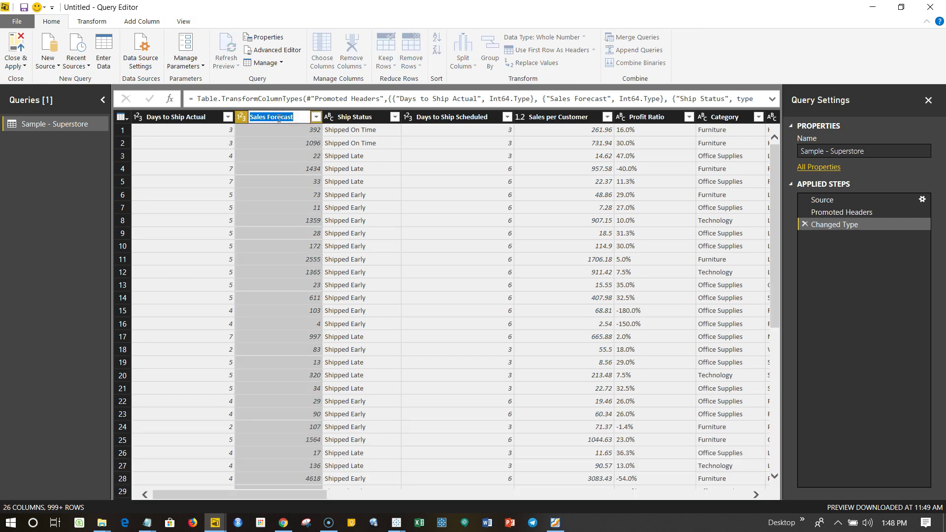
key("Return")
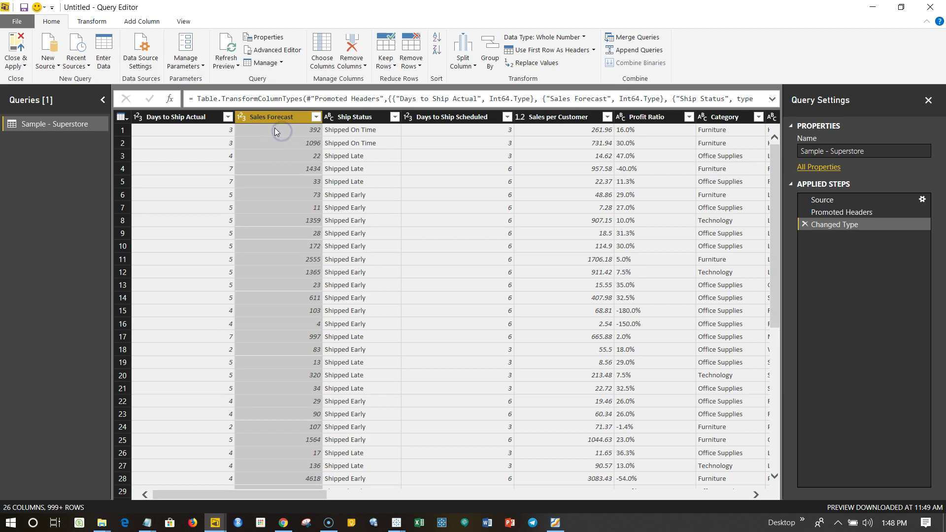
left_click(353, 63)
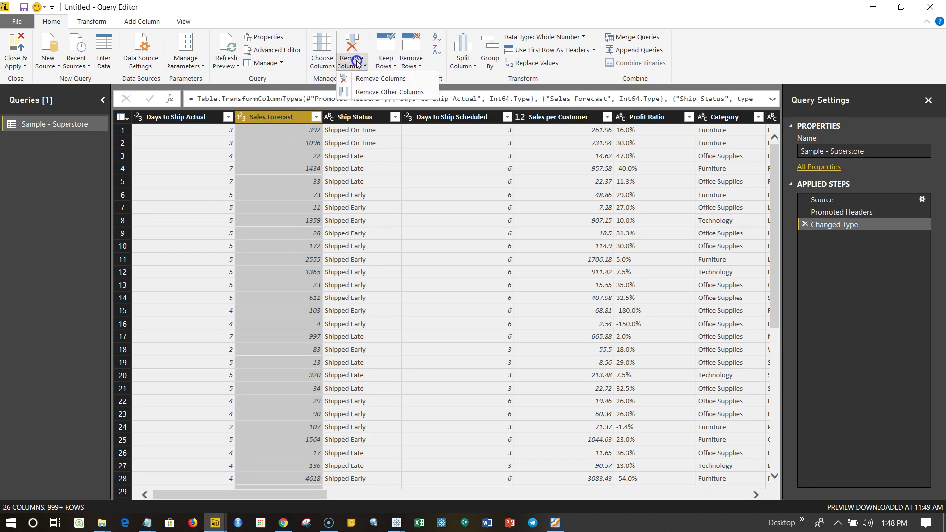
left_click(93, 18)
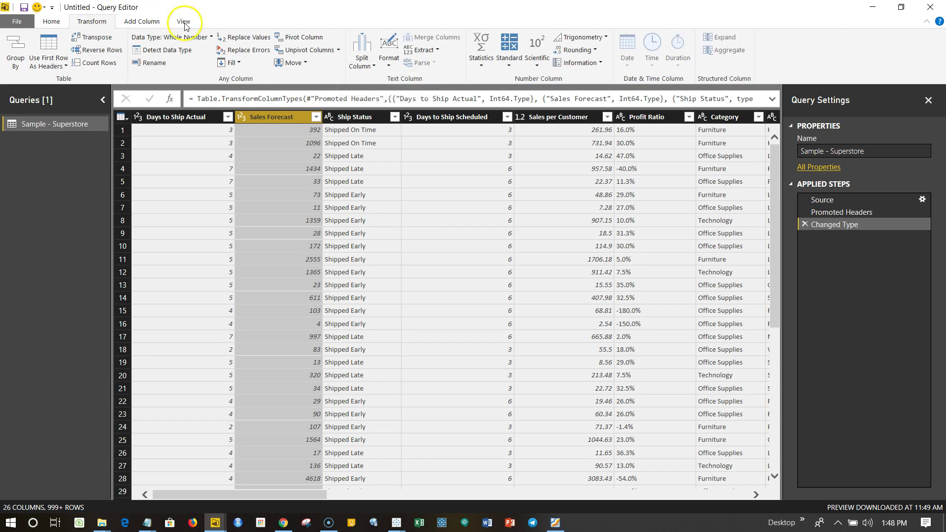
left_click(197, 38)
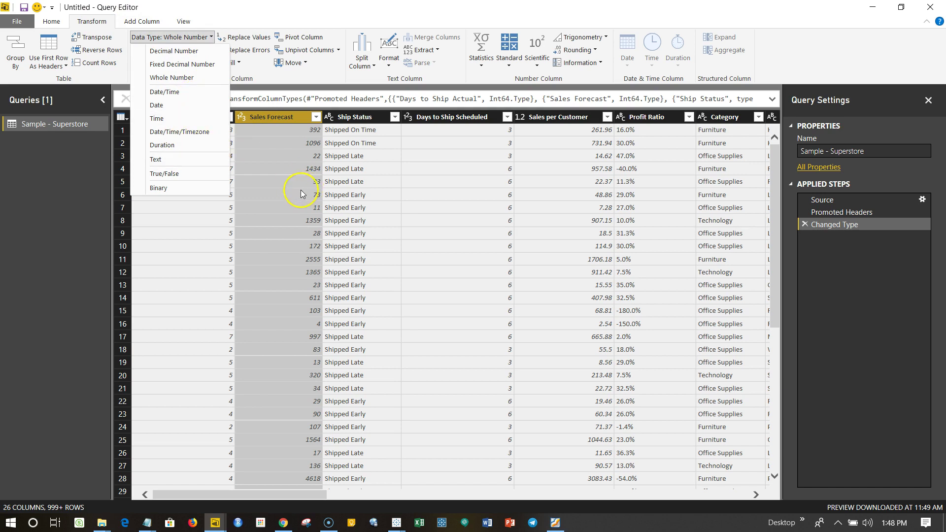
Close the Data Type list unchanged and preview the Sales Forecast value 1096.
left_click(295, 174)
left_click(291, 169)
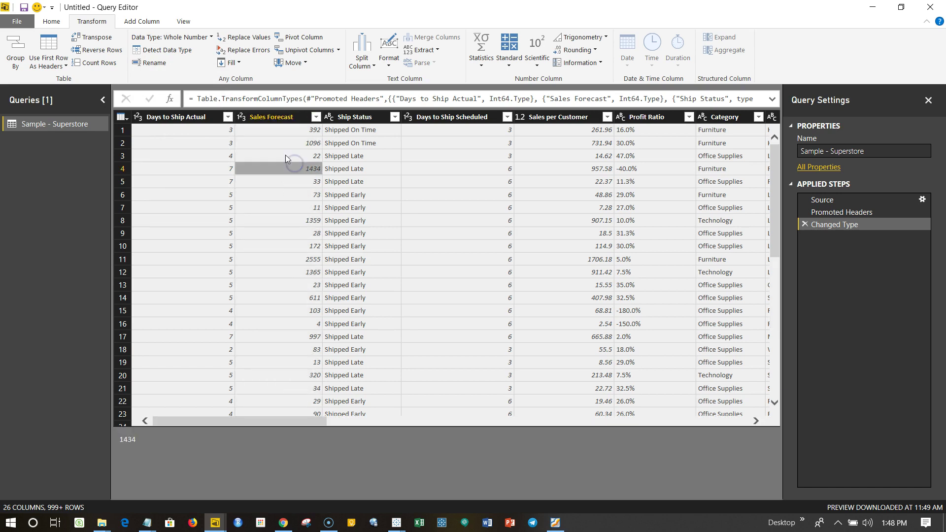
left_click(286, 147)
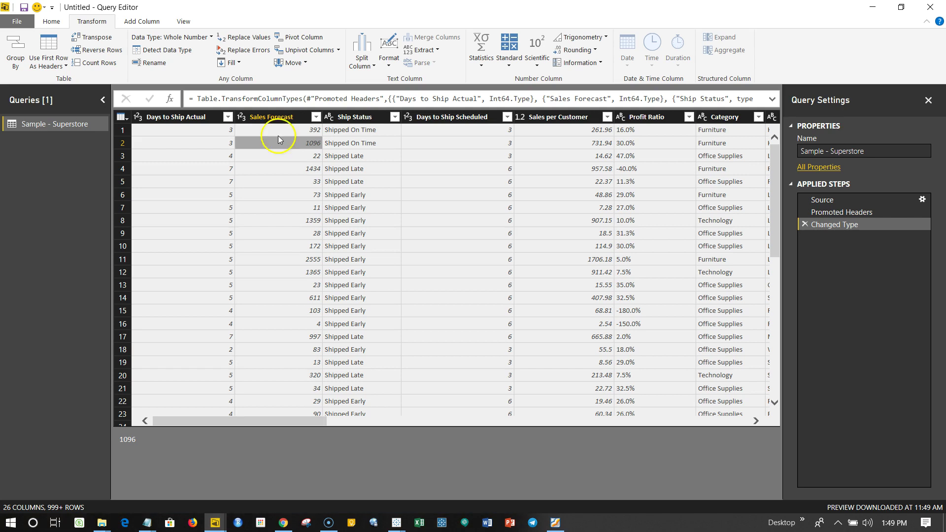
Look through the Add Column and View commands, then return to Home.
left_click(145, 21)
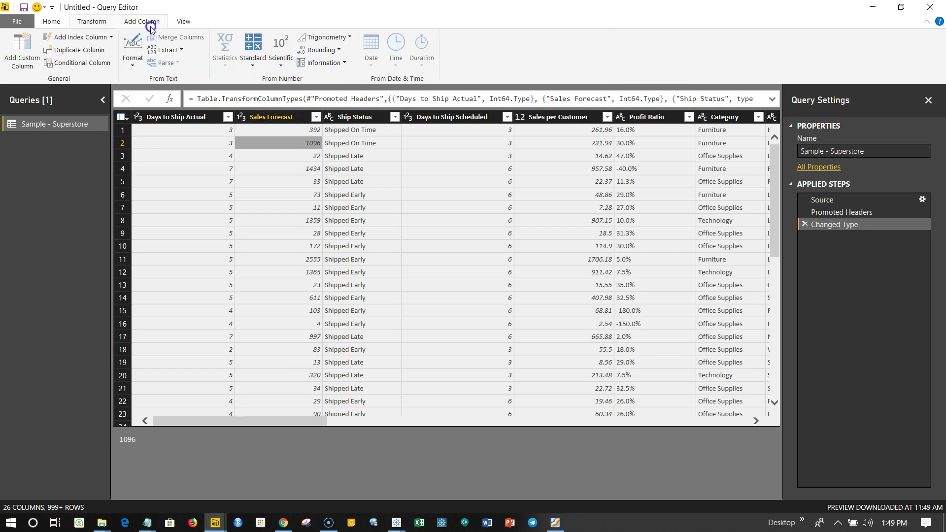
left_click(183, 22)
left_click(65, 24)
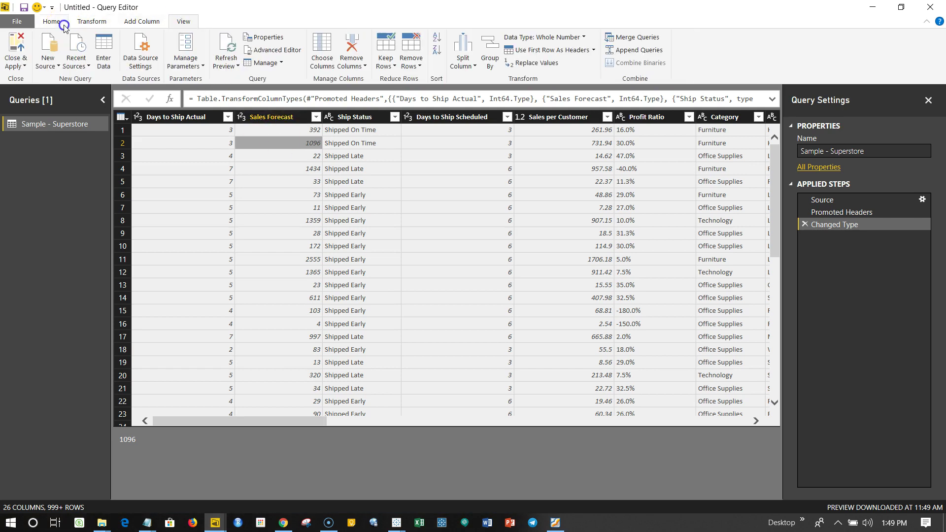